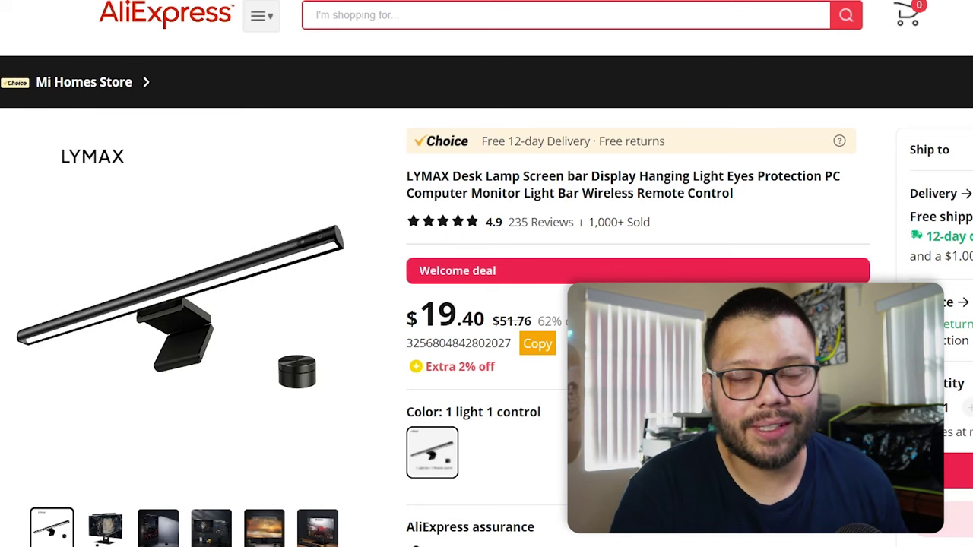
# Step: Select the lamp's full product title on the AliExpress listing to review it
pyautogui.moveTo(408, 171); pyautogui.dragTo(776, 216)
pyautogui.rightClick(228, 258)
pyautogui.press('Escape')
# Step: Scroll to the description and select its parameters: GJS-D013, 3.5W, 60 LEDs, 2900–6000K
pyautogui.scroll(-15, 90, 148)
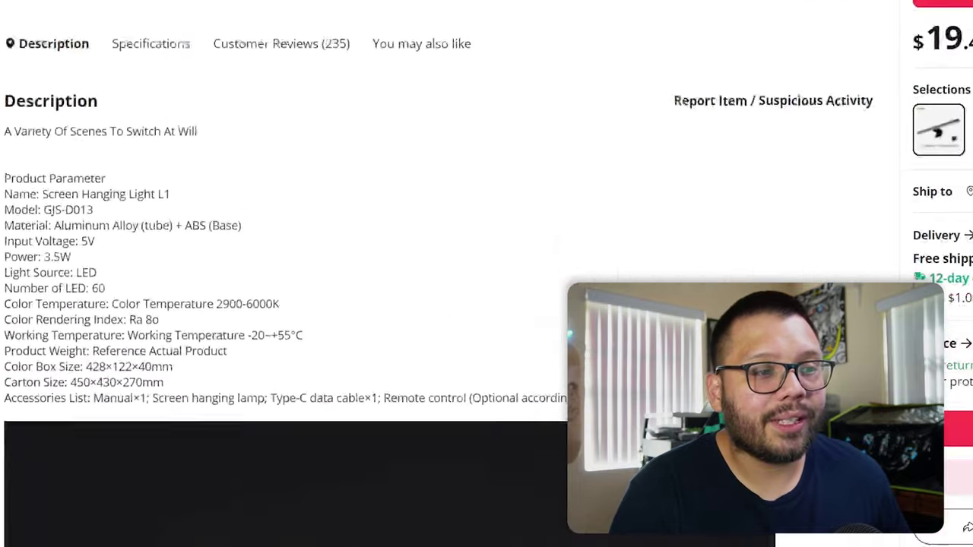
pyautogui.moveTo(32, 91); pyautogui.dragTo(418, 347)
pyautogui.click(439, 274)
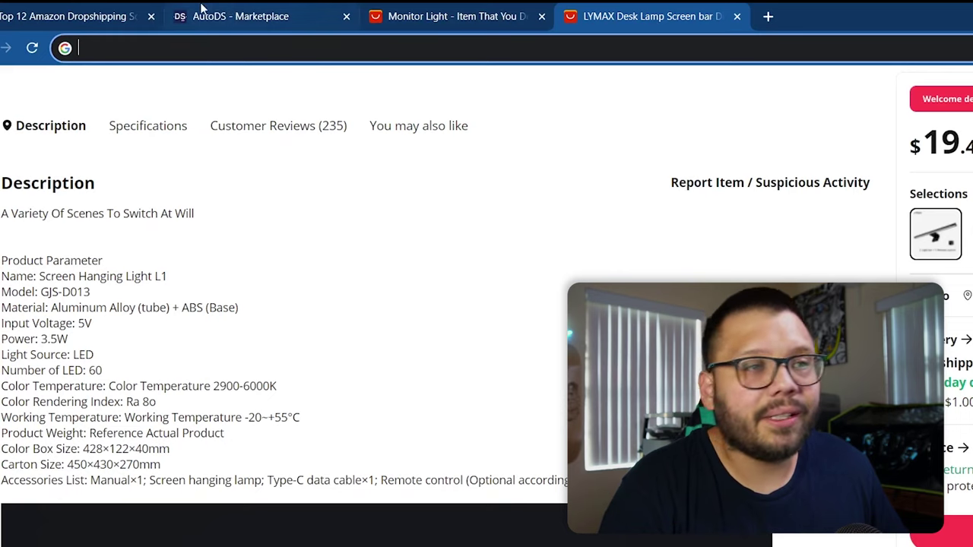
pyautogui.click(201, 6)
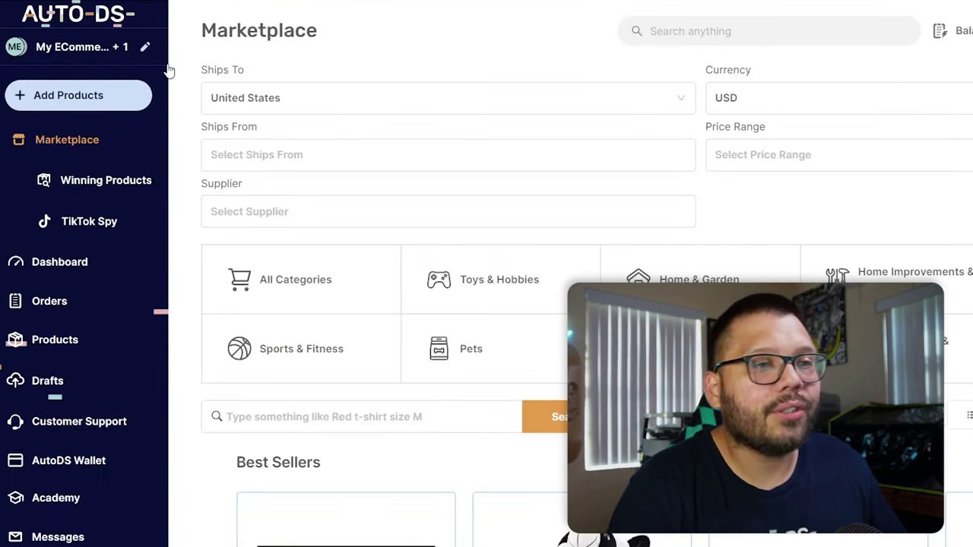
# Step: Start a Single Product import in AutoDS and review the list of available stores
pyautogui.click(102, 99)
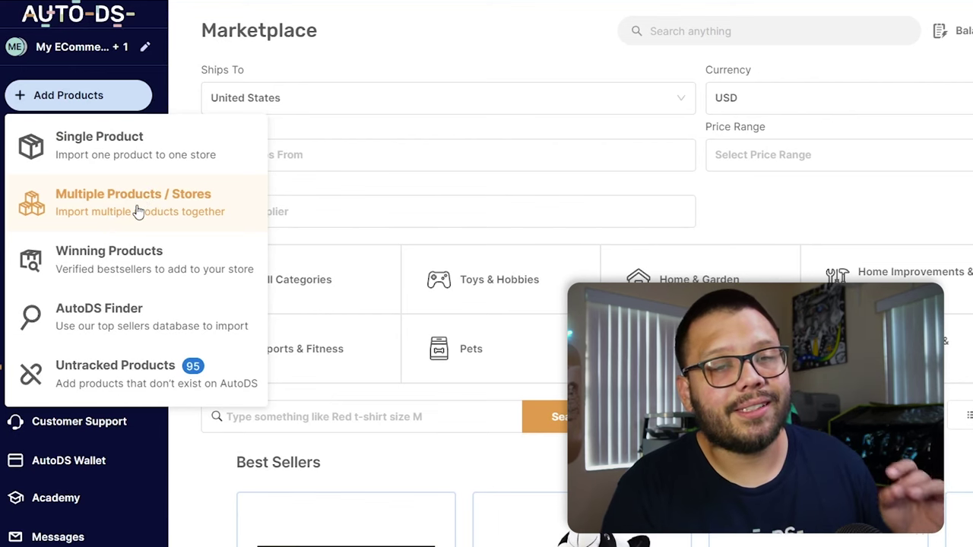
pyautogui.click(80, 160)
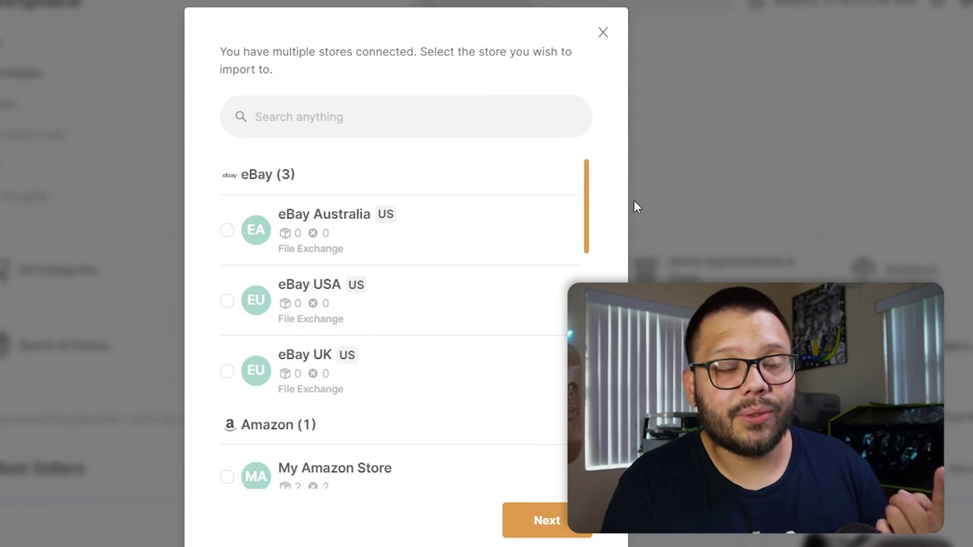
pyautogui.scroll(-6, 517, 231)
pyautogui.scroll(6, 510, 258)
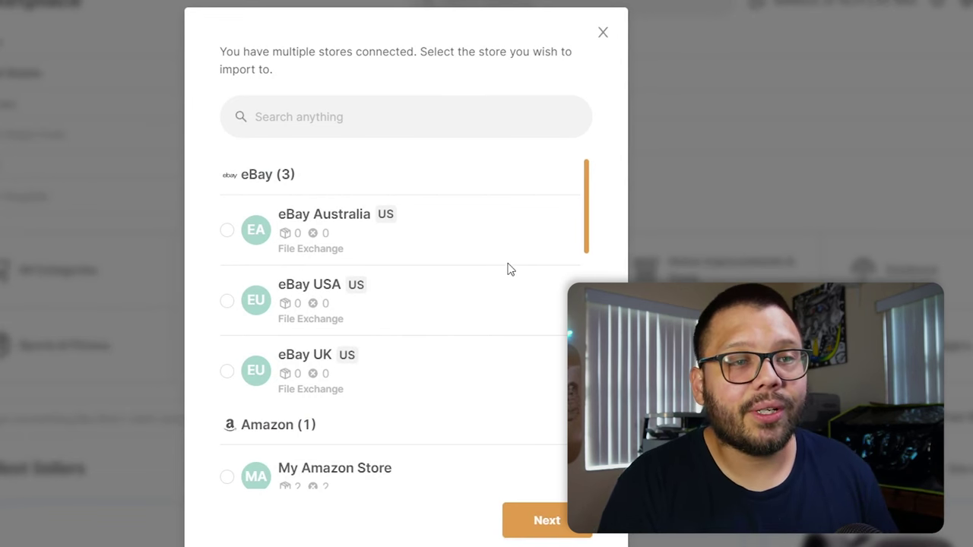
pyautogui.scroll(-2, 509, 269)
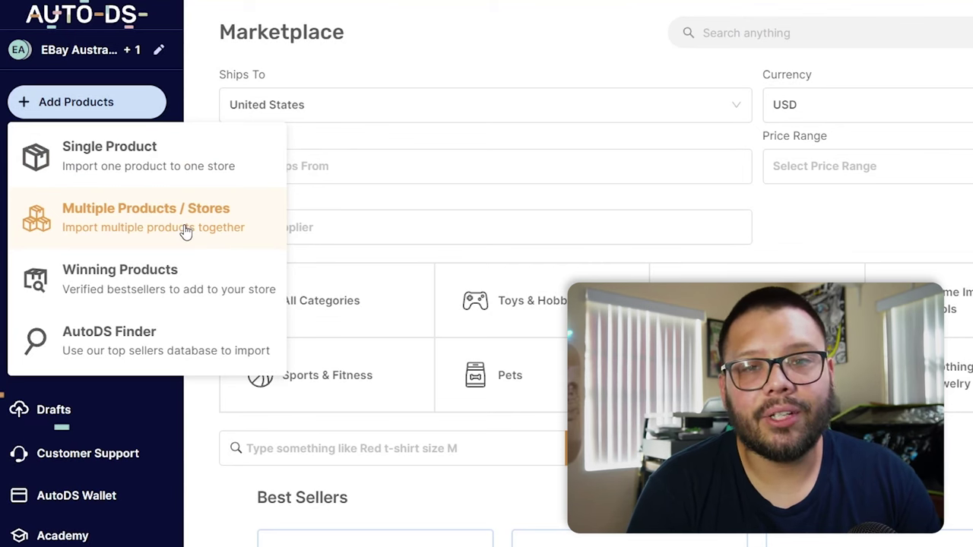
# Step: Choose the Multiple Products / Stores import and paste the AliExpress link as supplier URL
pyautogui.click(259, 234)
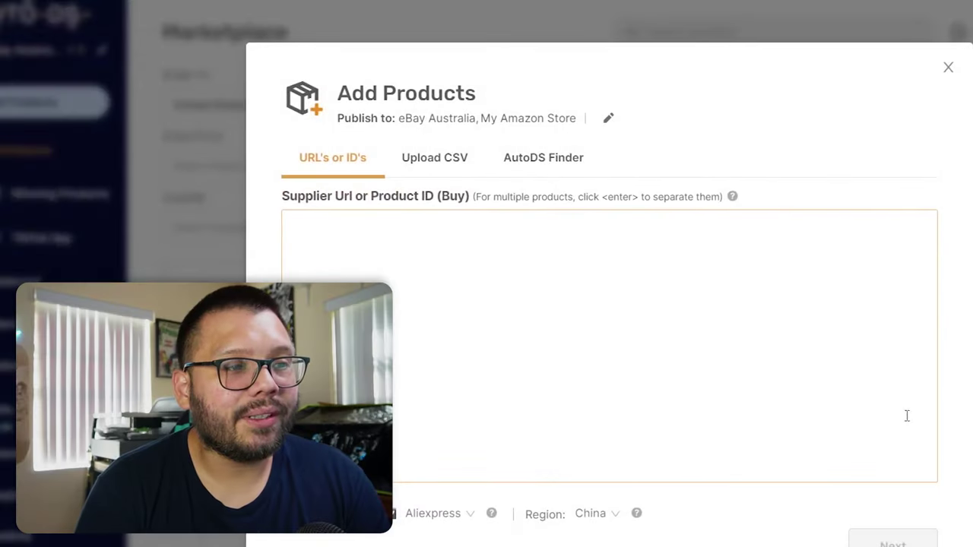
pyautogui.hotkey('ctrl', 'v')
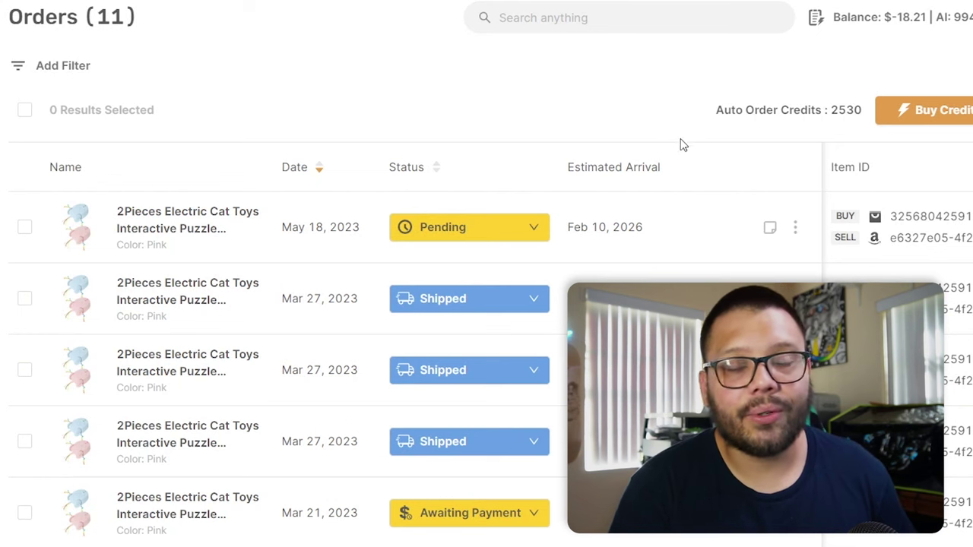
# Step: Check the account's Managed Balance, then return to the Marketplace main page
pyautogui.click(856, 20)
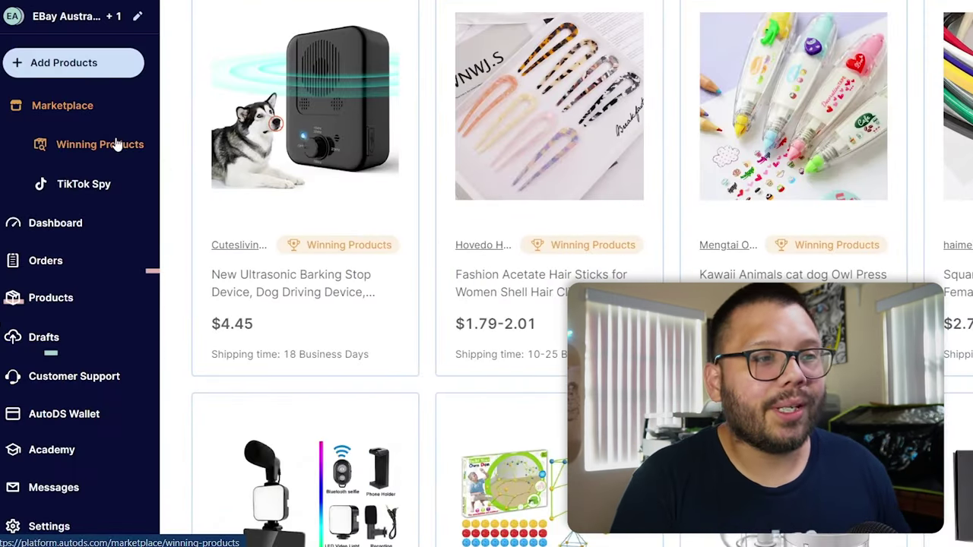
pyautogui.click(83, 105)
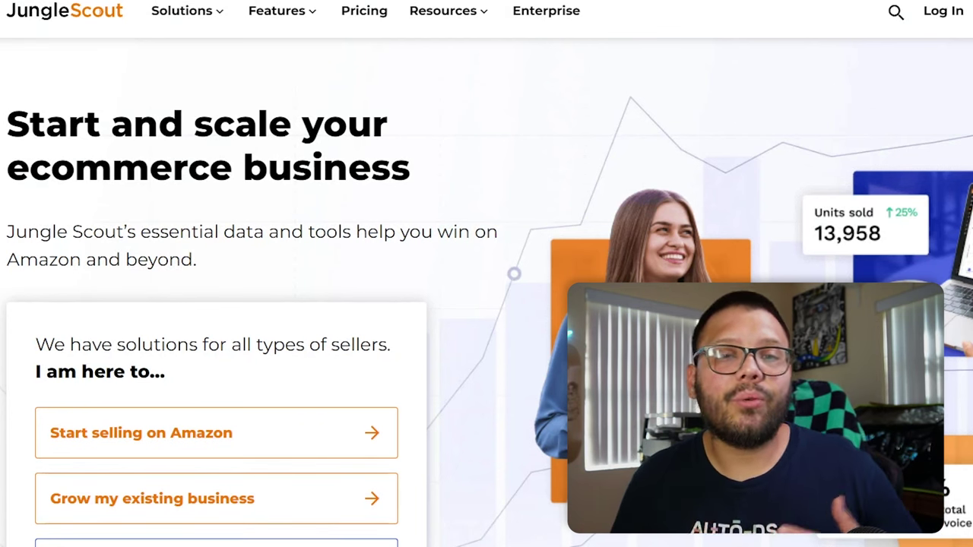
# Step: Scroll down through the Jungle Scout home page
pyautogui.scroll(-1, 487, 274)
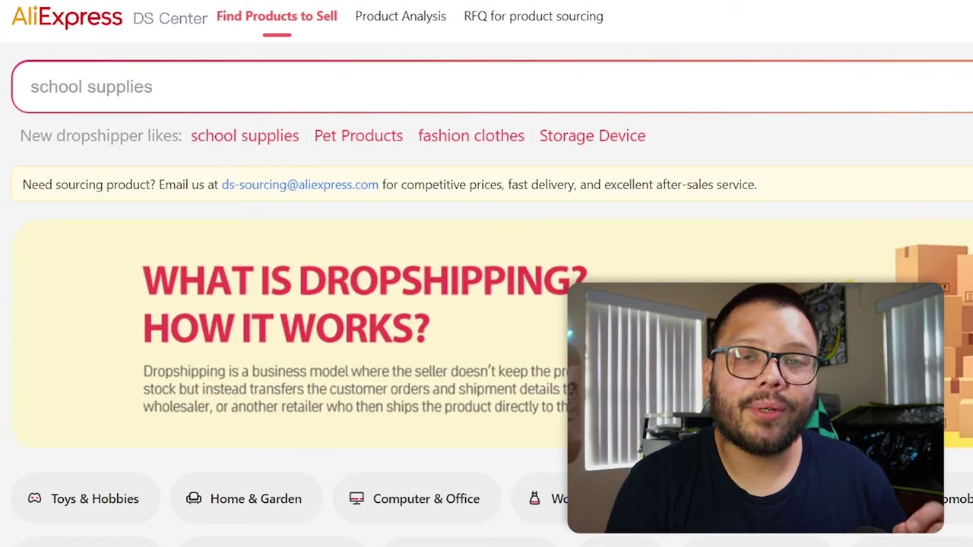
# Step: Scroll the Find Products to Sell page past Winning Products into the Recommend for You grid
pyautogui.scroll(-7, 487, 304)
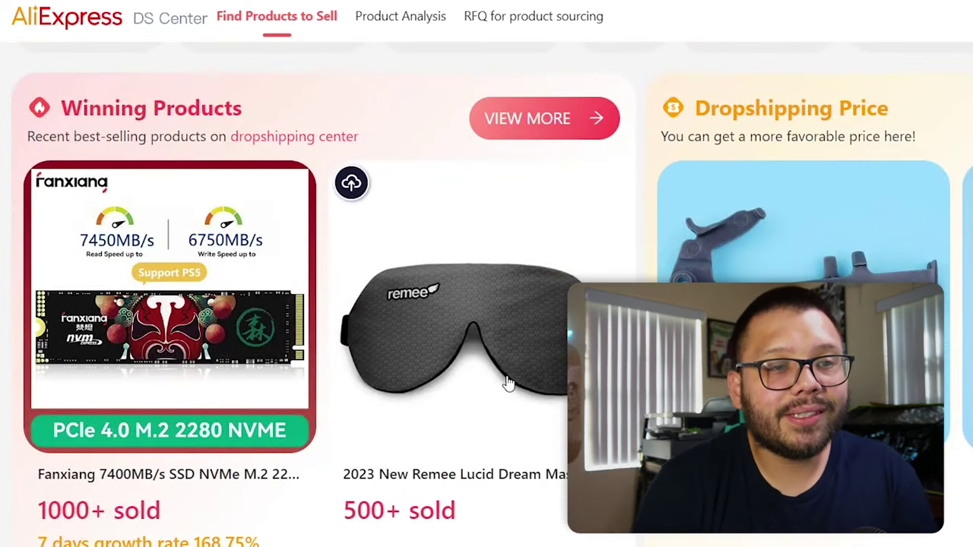
pyautogui.scroll(-2, 507, 386)
pyautogui.scroll(-4, 509, 390)
pyautogui.scroll(-2, 511, 384)
pyautogui.scroll(-1, 514, 371)
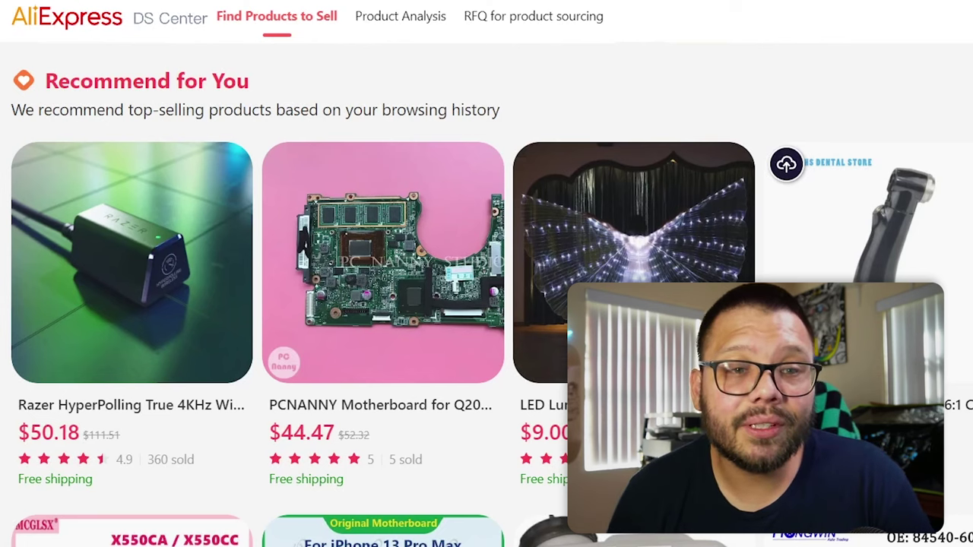
pyautogui.scroll(-1, 486, 304)
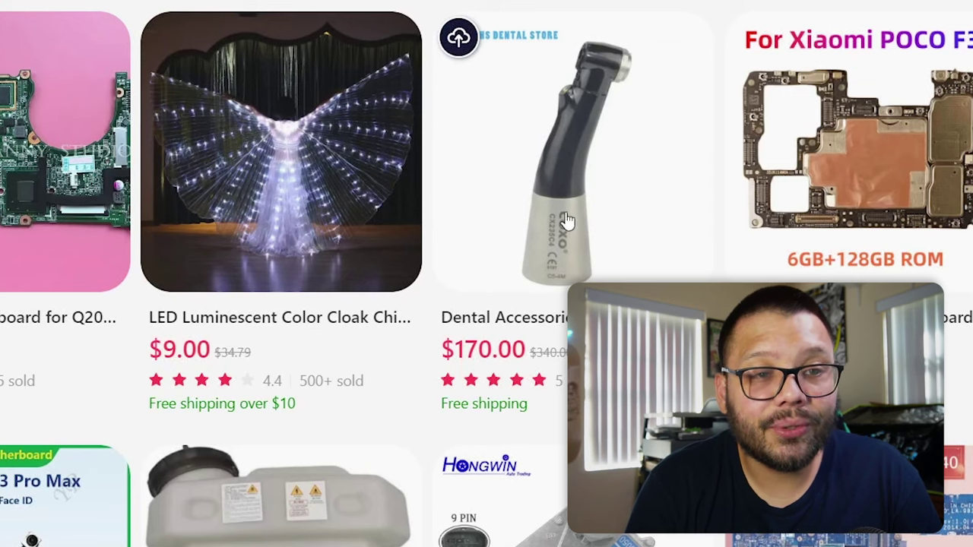
pyautogui.scroll(-12, 491, 310)
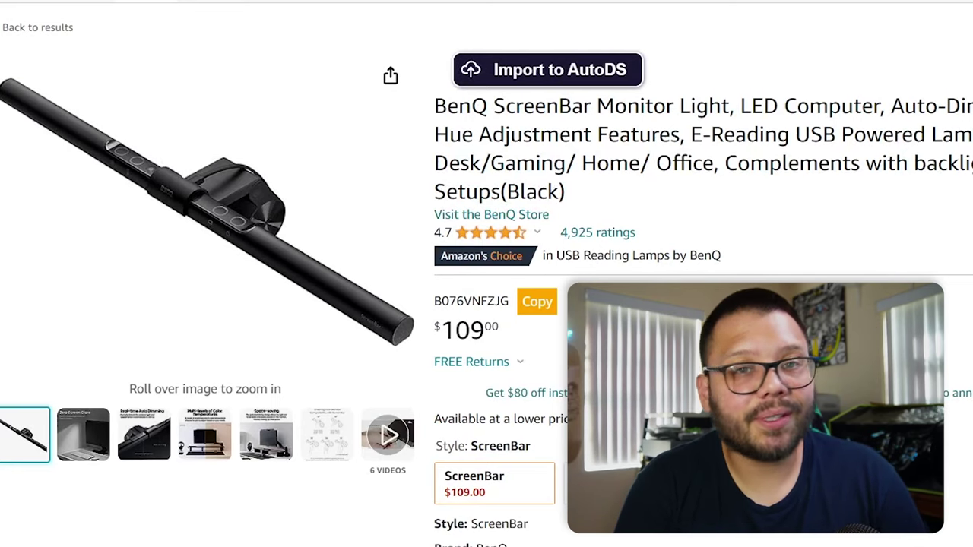
# Step: Run a Google image search on the BenQ ScreenBar product photo, boxing the whole lamp
pyautogui.rightClick(194, 148)
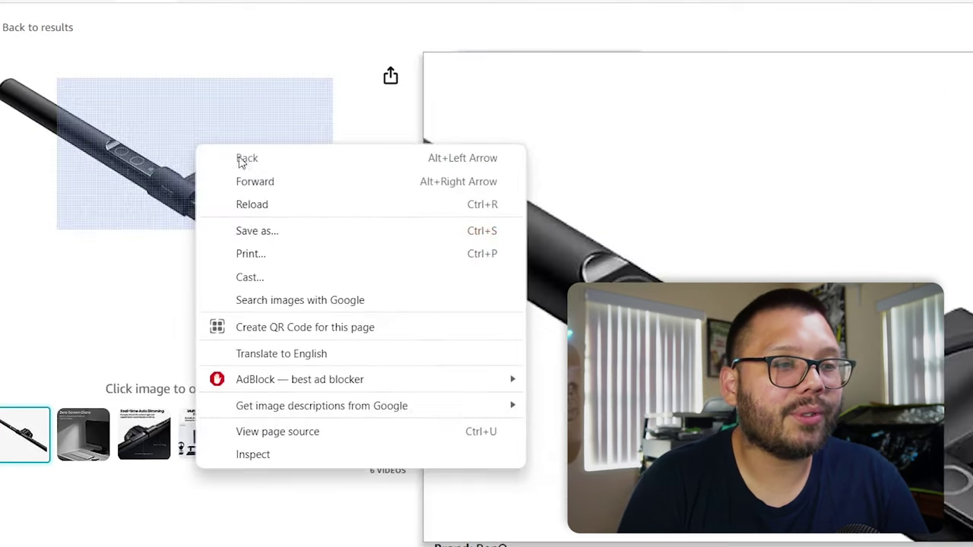
pyautogui.click(267, 300)
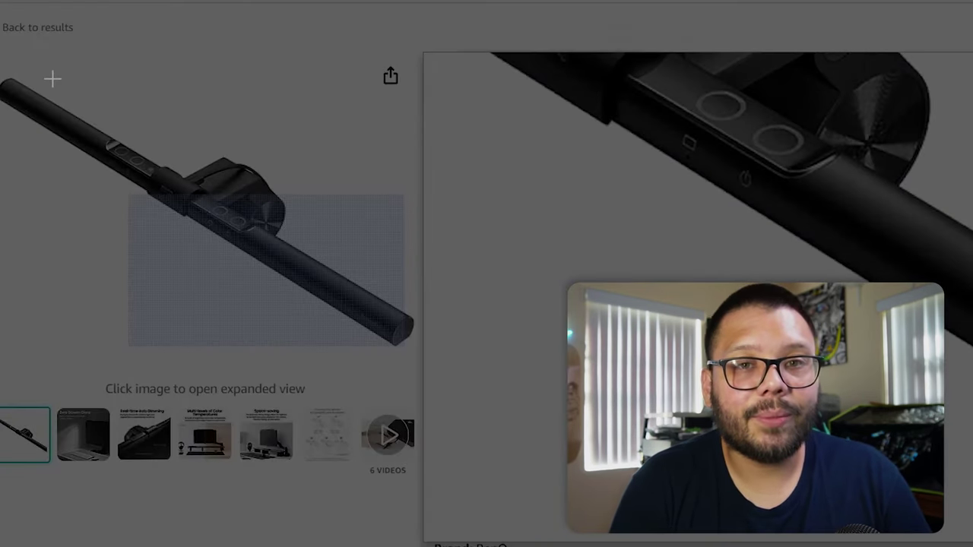
pyautogui.moveTo(4, 53); pyautogui.dragTo(393, 365)
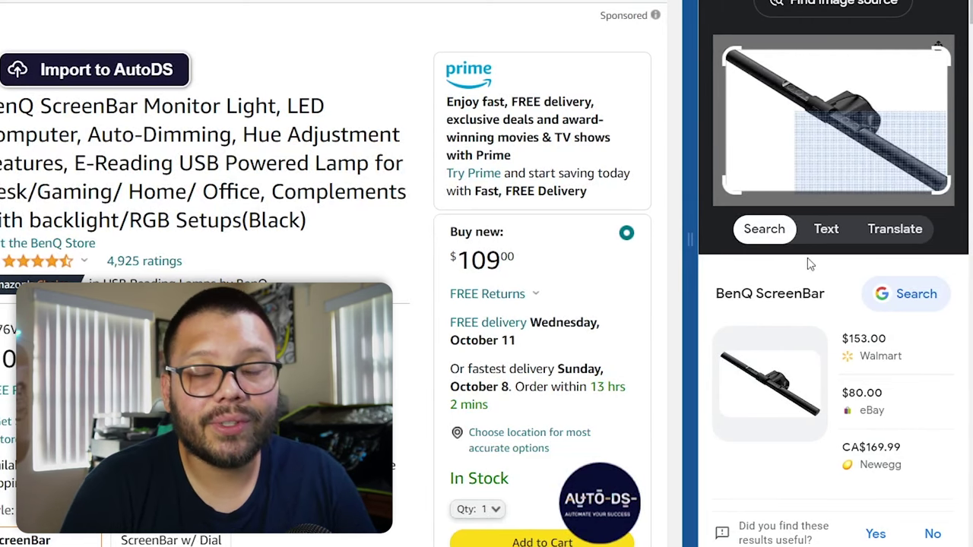
# Step: Browse the Lens results and open the $31.99 Walmart Quntis Computer Monitor Lamp listing
pyautogui.scroll(-1, 877, 329)
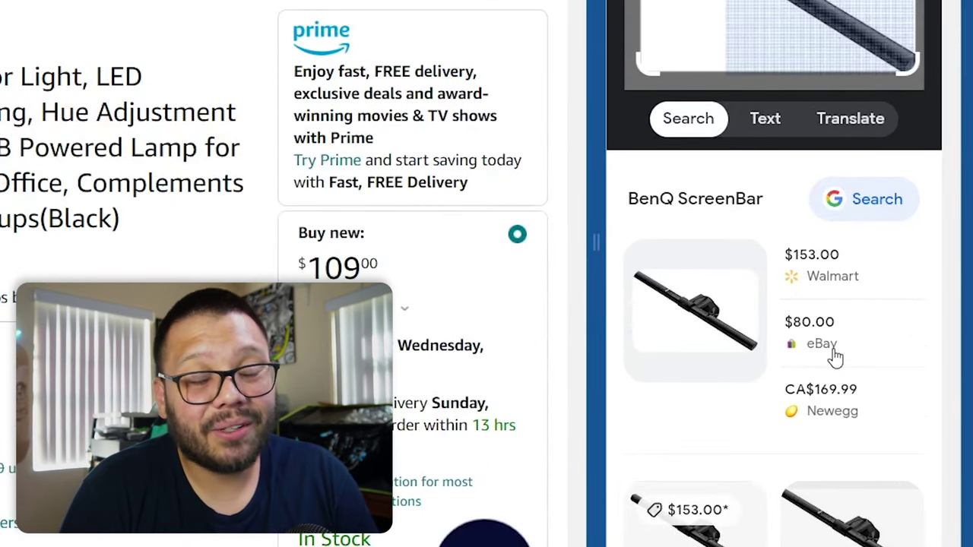
pyautogui.scroll(-10, 756, 333)
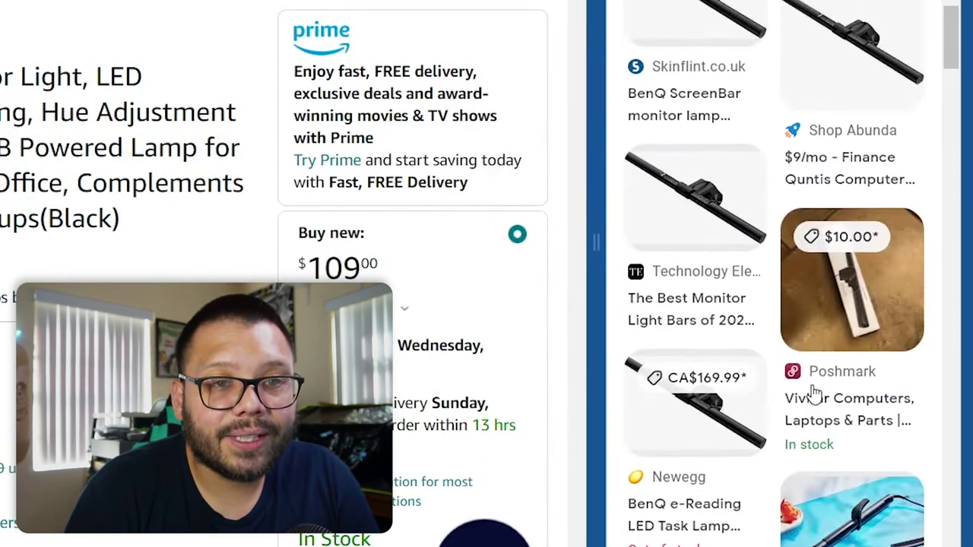
pyautogui.scroll(5, 874, 266)
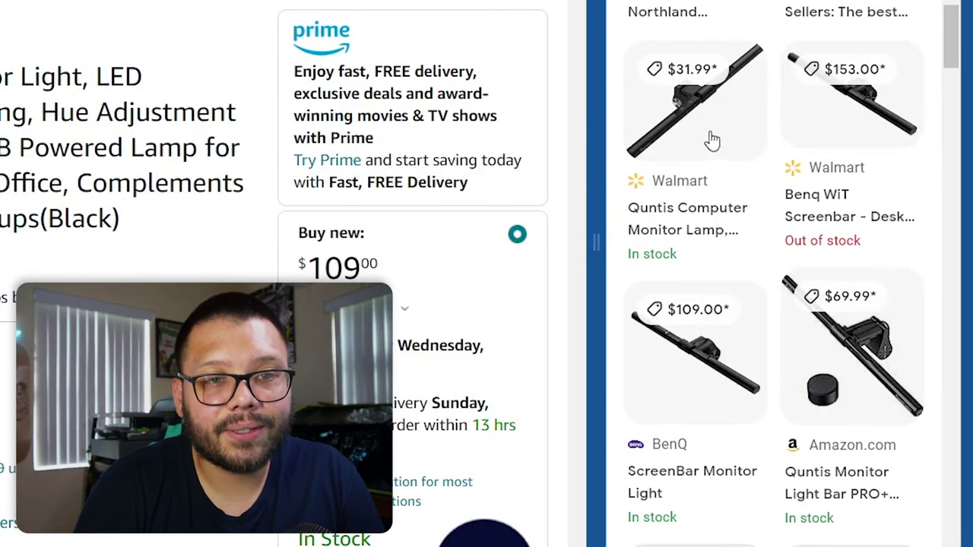
pyautogui.click(642, 186)
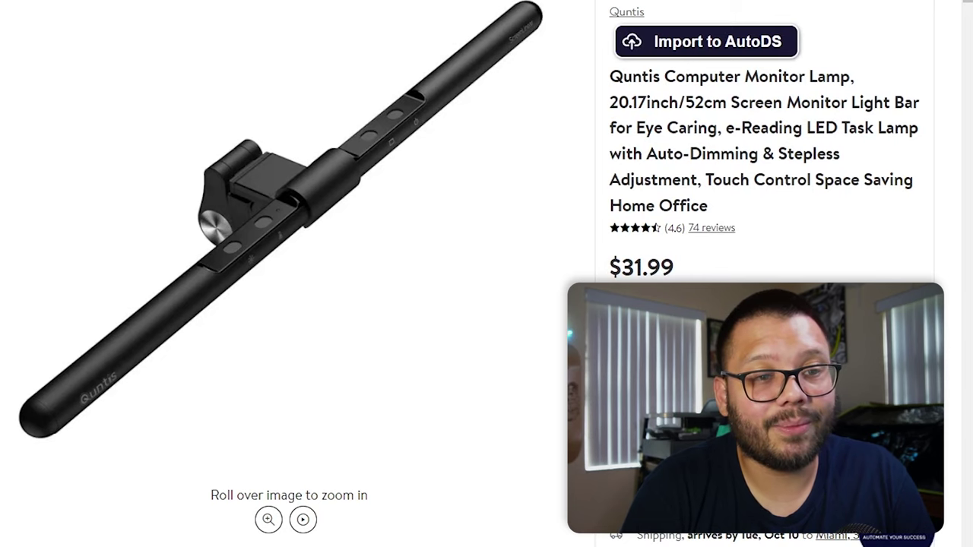
pyautogui.scroll(-10, 861, 242)
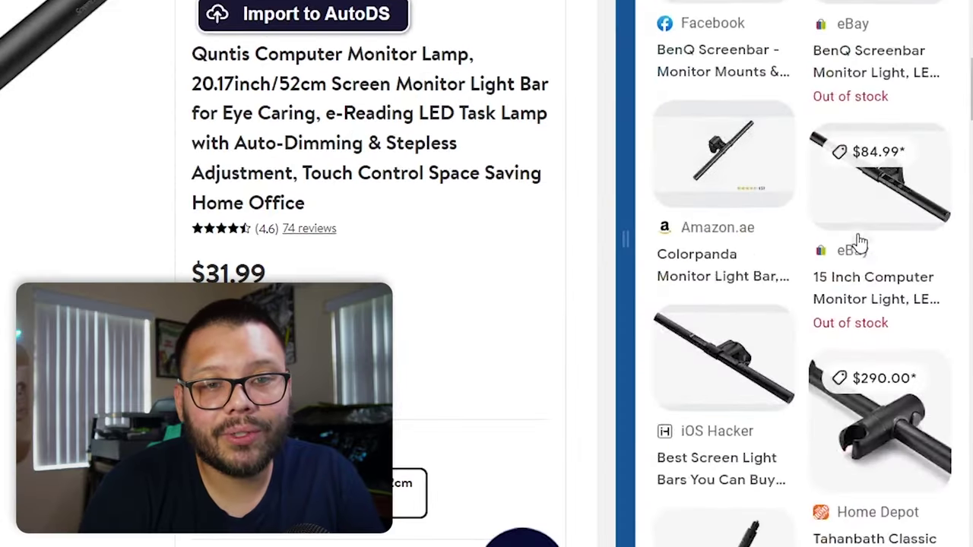